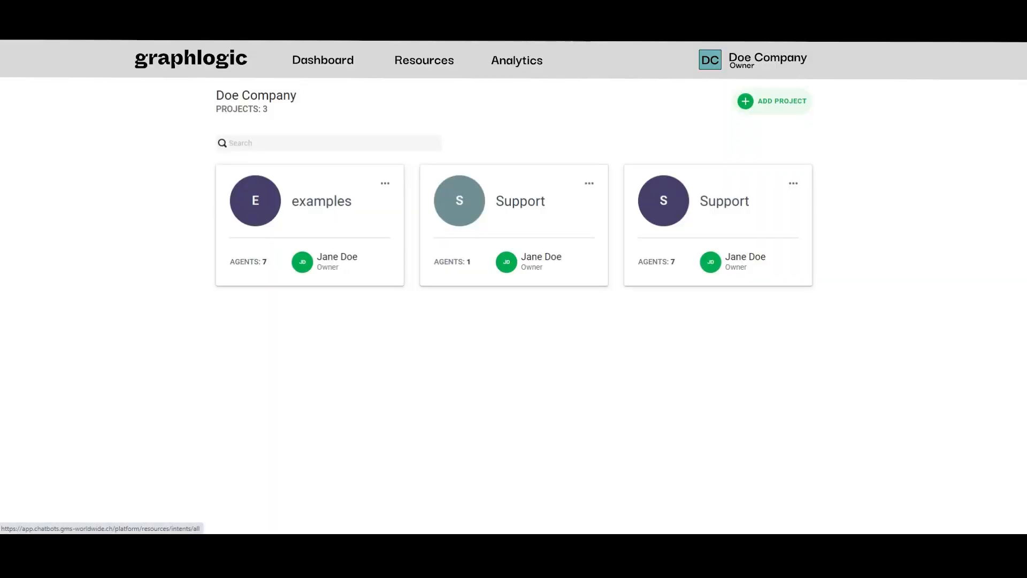
Start a new intent in the resources and name it "Discounts and Sales"
left_click(425, 60)
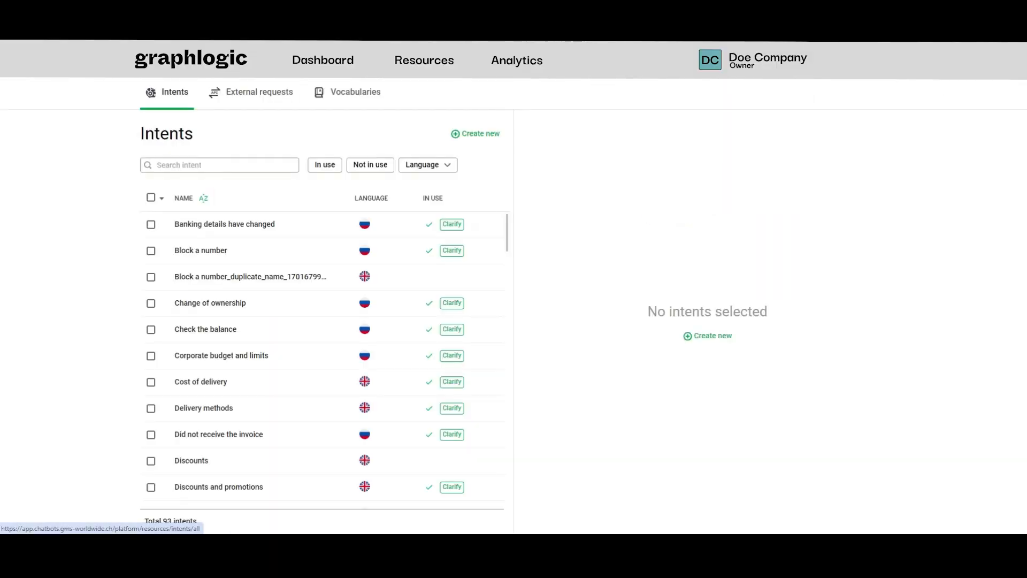
left_click(468, 135)
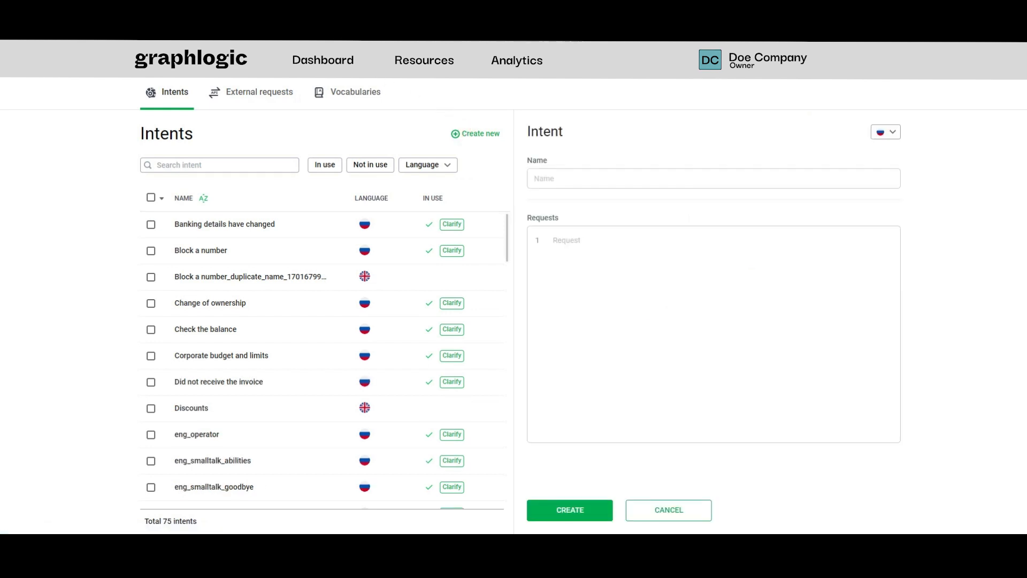
left_click(599, 179)
type("Discounts and Sales")
Copy the ten Discounts and Sales requests from the intents spreadsheet in Google Sheets into the new intent's requests and create it in Graphlogic
left_click(355, 6)
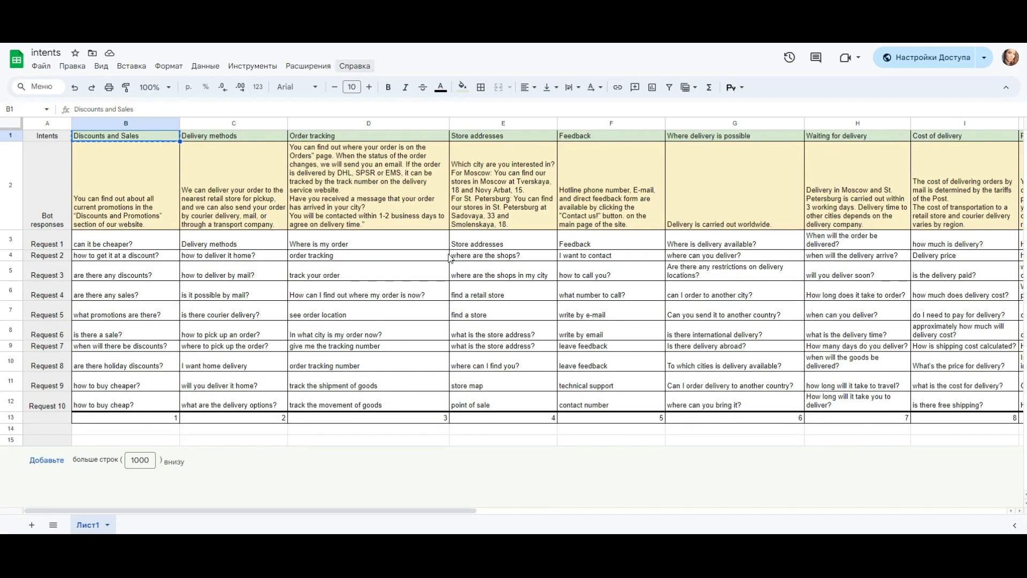
left_click_drag(142, 241, 150, 275)
left_click_drag(152, 310, 150, 404)
key("ctrl+c")
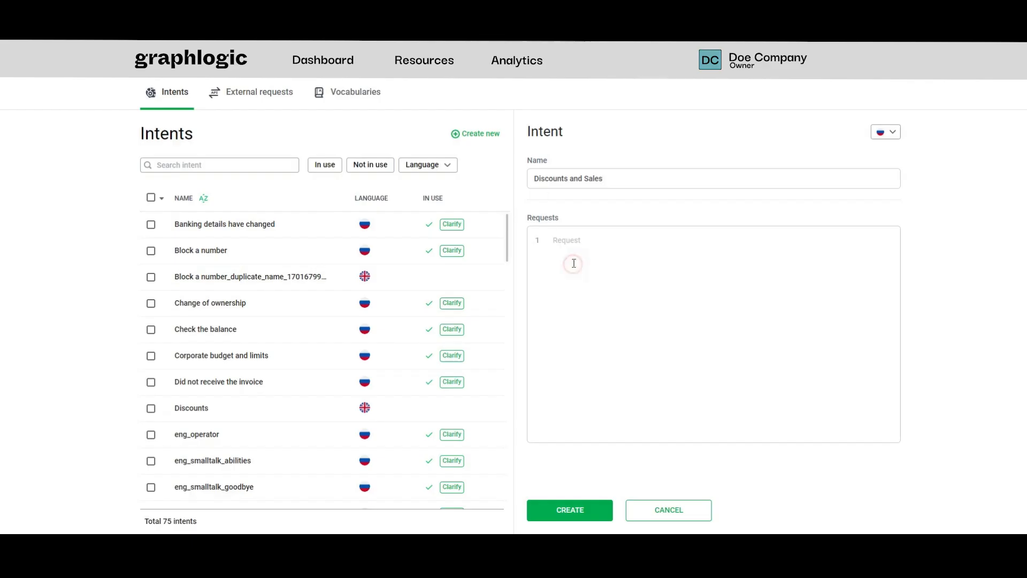
left_click(573, 240)
key("ctrl+v")
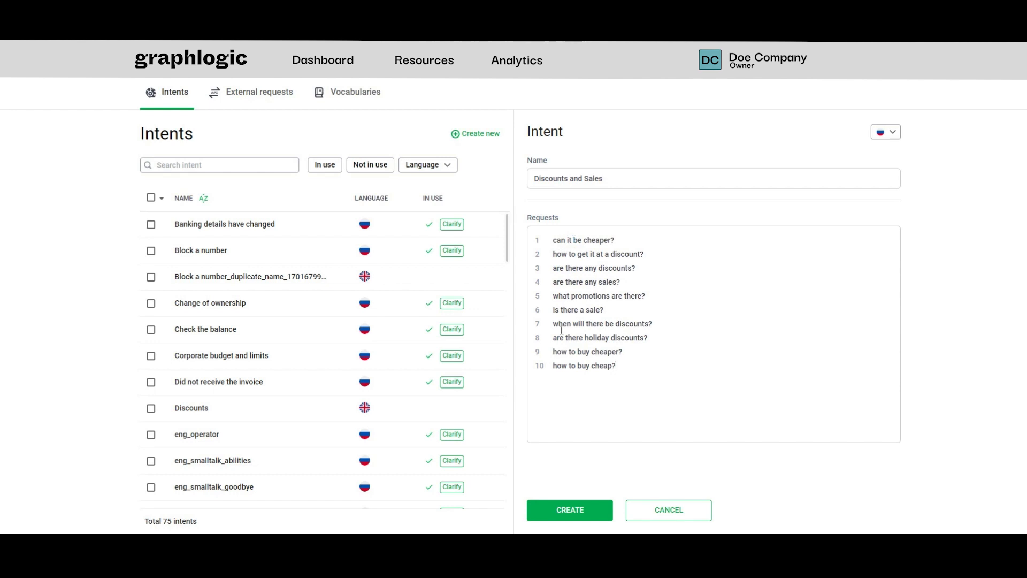
left_click(550, 509)
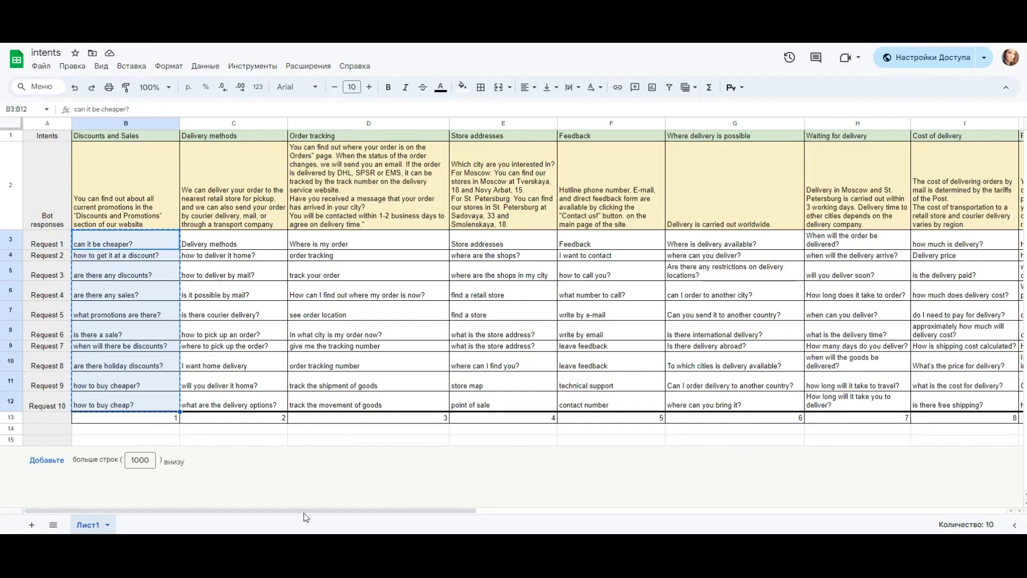
Examine the small-talk columns Hello, What can you do?, Goodbye and Thanks in the intents spreadsheet in Google Sheets
left_click_drag(305, 511, 835, 511)
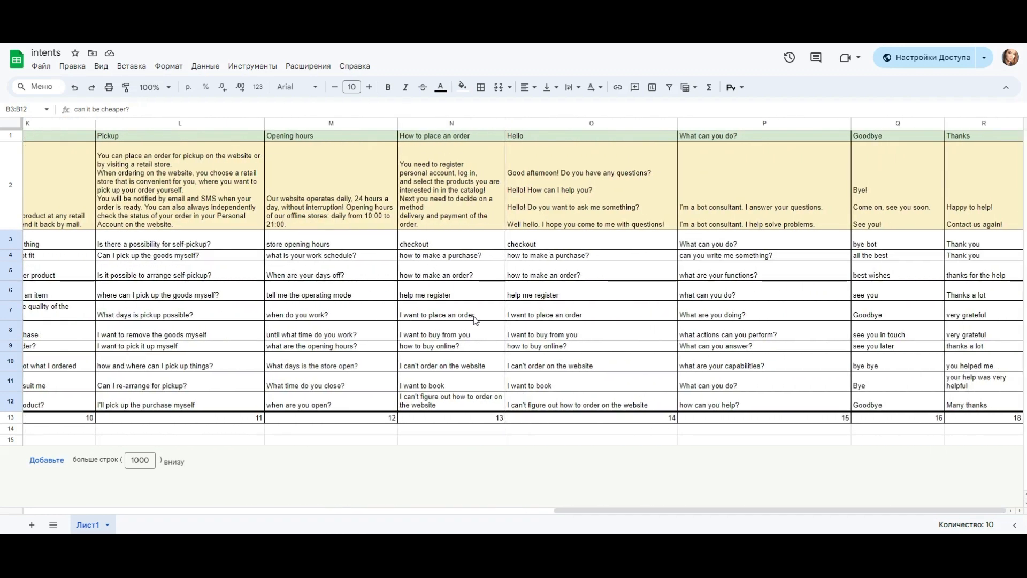
left_click(535, 138)
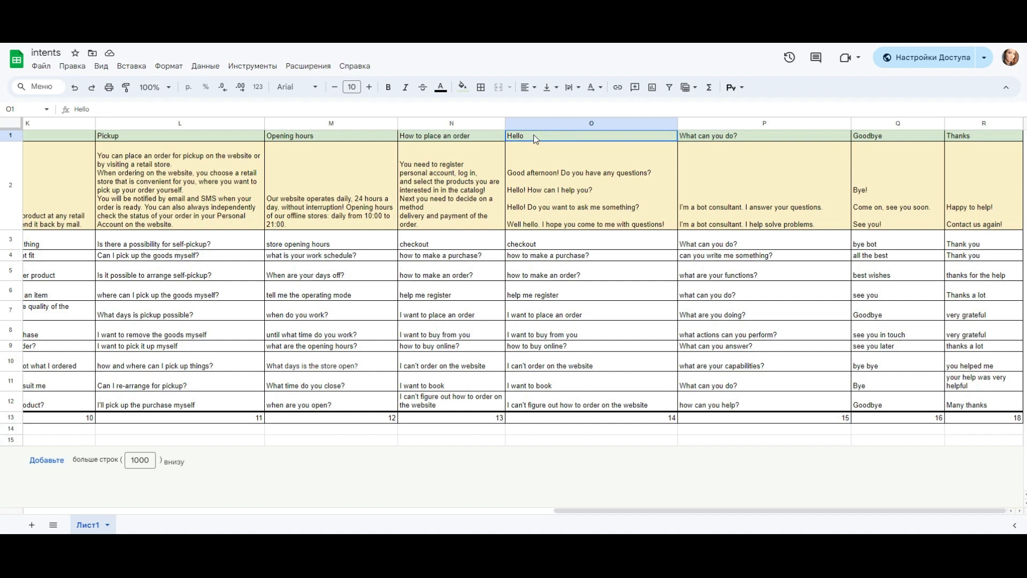
left_click_drag(535, 138, 993, 415)
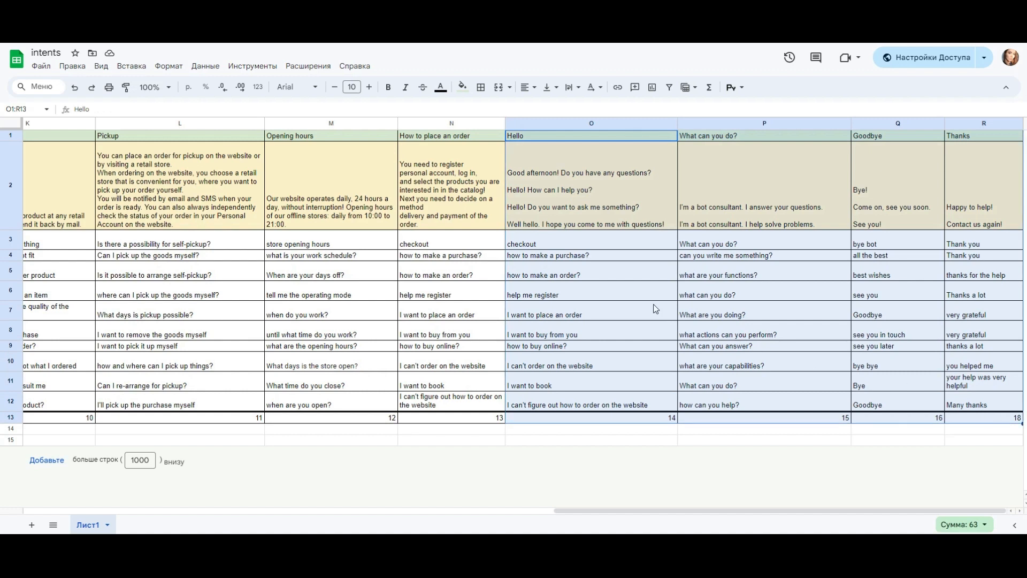
left_click(461, 216)
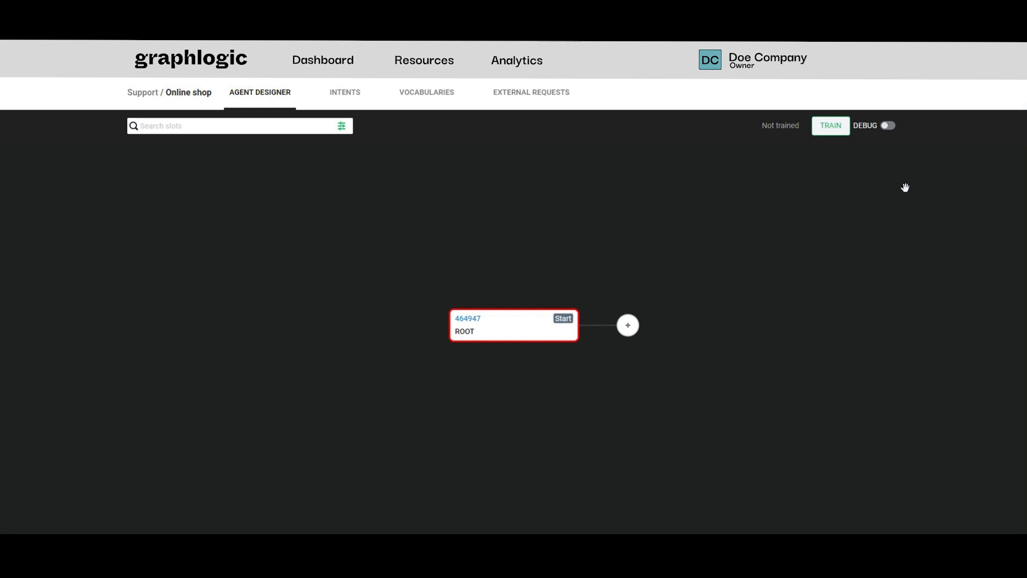
Add an NLU slot after the ROOT slot of the Online shop agent, named "nlu" with a confidence threshold of 30
left_click(628, 325)
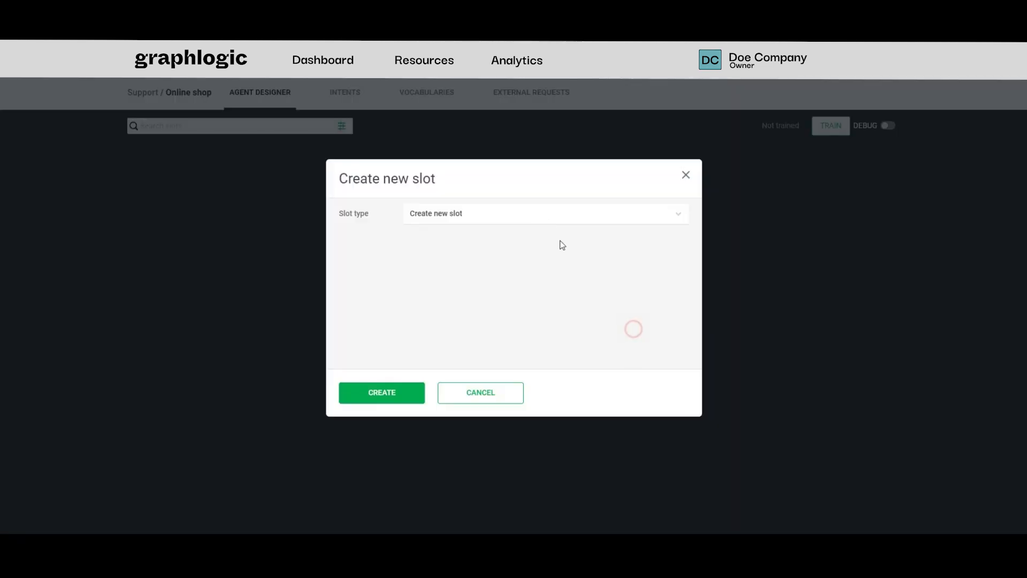
left_click(537, 213)
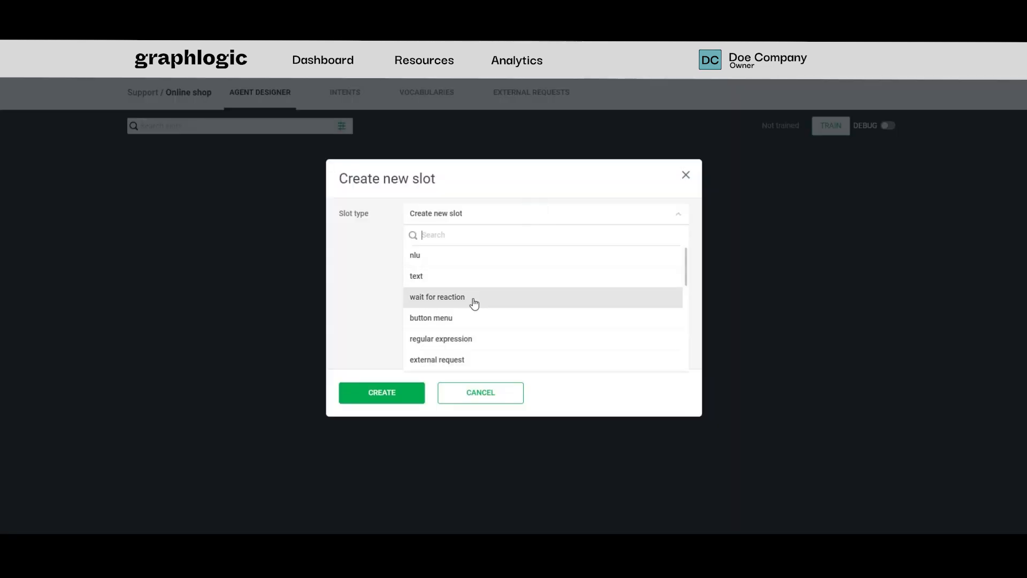
left_click(472, 260)
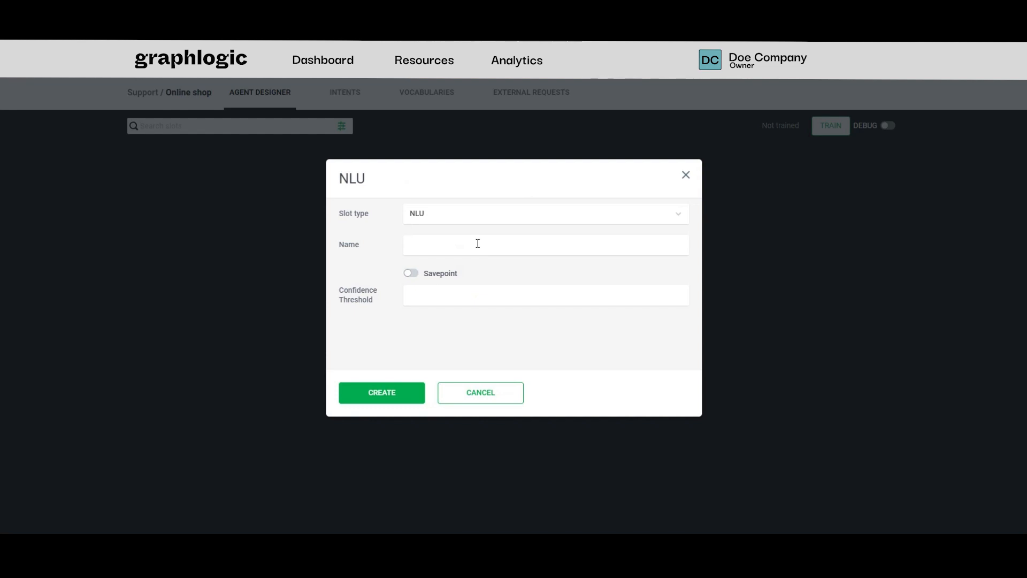
left_click(478, 243)
type("nlu")
left_click(473, 294)
type("30")
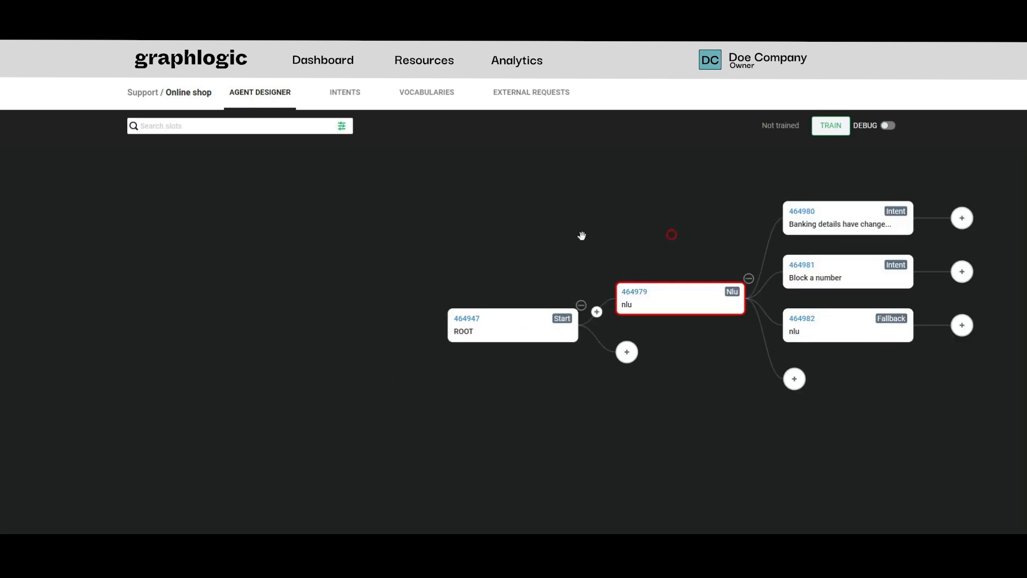
Reassign the "Banking details have changed" intent slot to the intent "Discounts and promotions", clear its old name and save it
left_click_drag(673, 232, 333, 252)
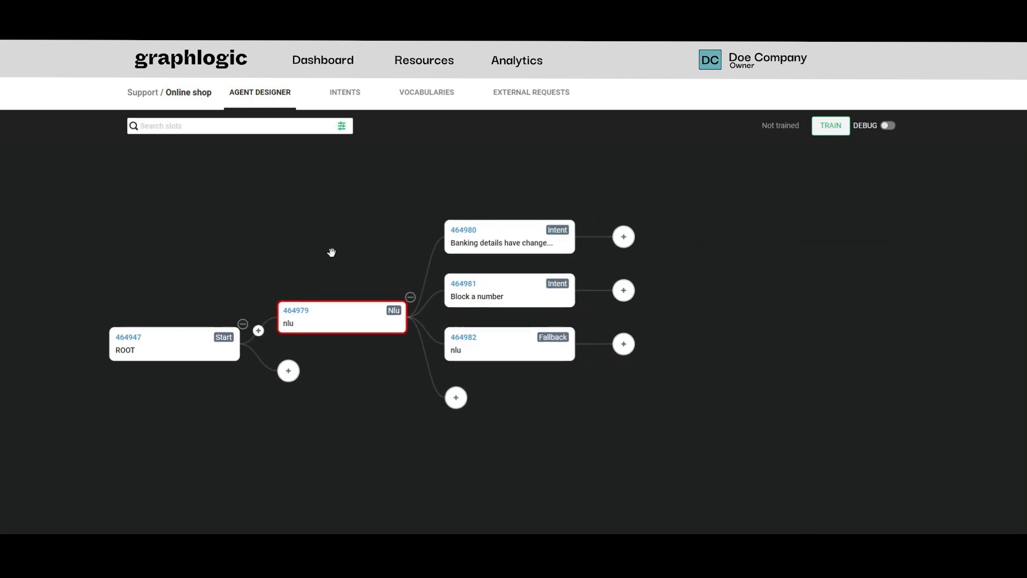
left_click(476, 248)
left_click(477, 250)
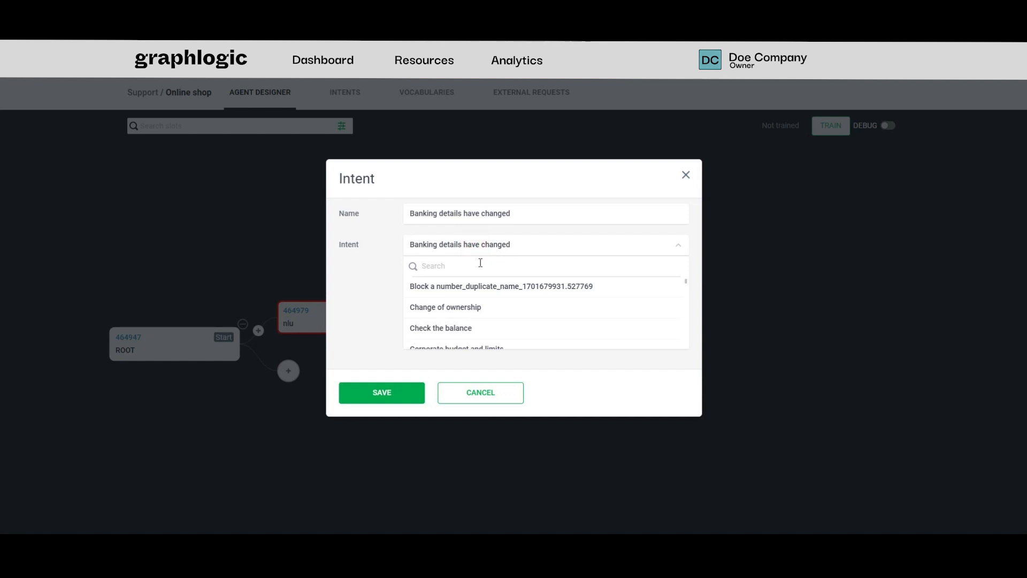
type("di")
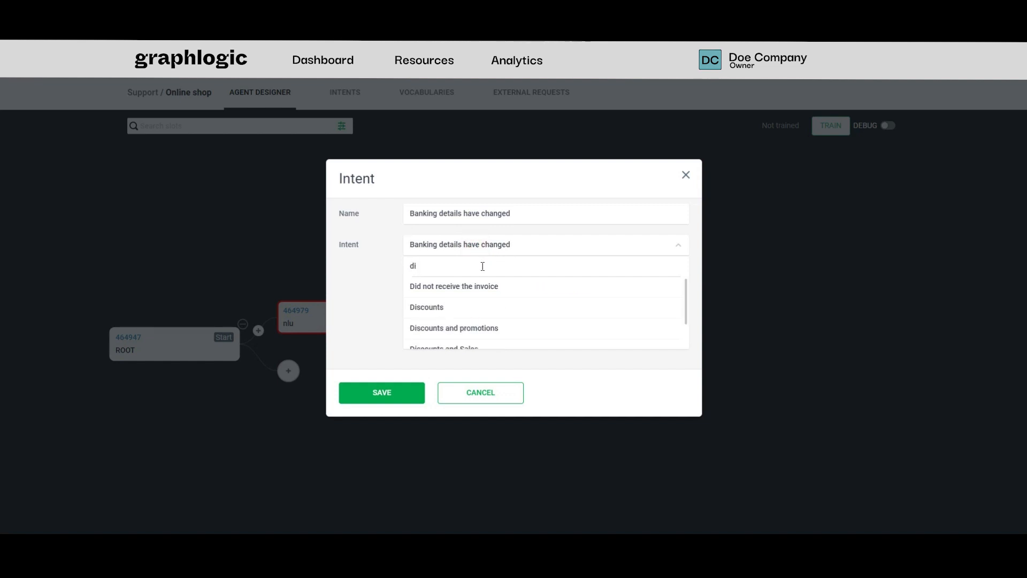
left_click(481, 327)
left_click_drag(522, 216, 343, 227)
key("BackSpace")
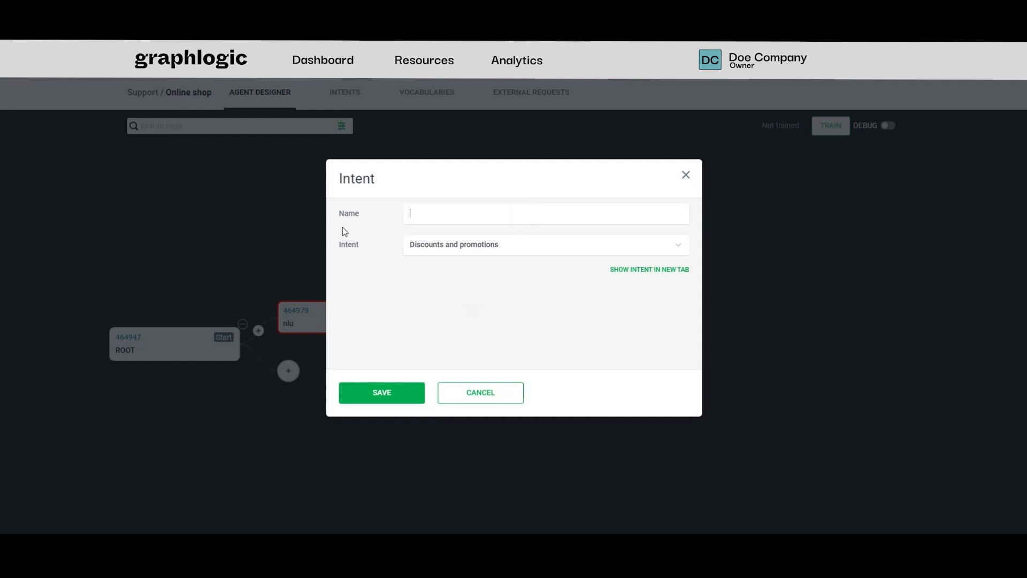
left_click(395, 392)
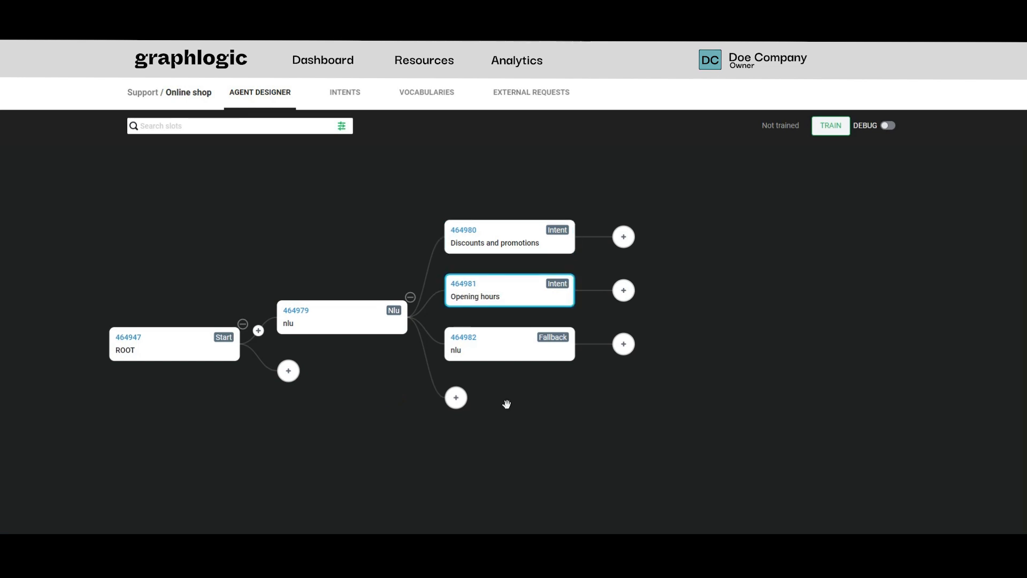
Add another Intent slot under the nlu slot, using the intent "Delivery methods" and leaving its name empty
left_click(456, 397)
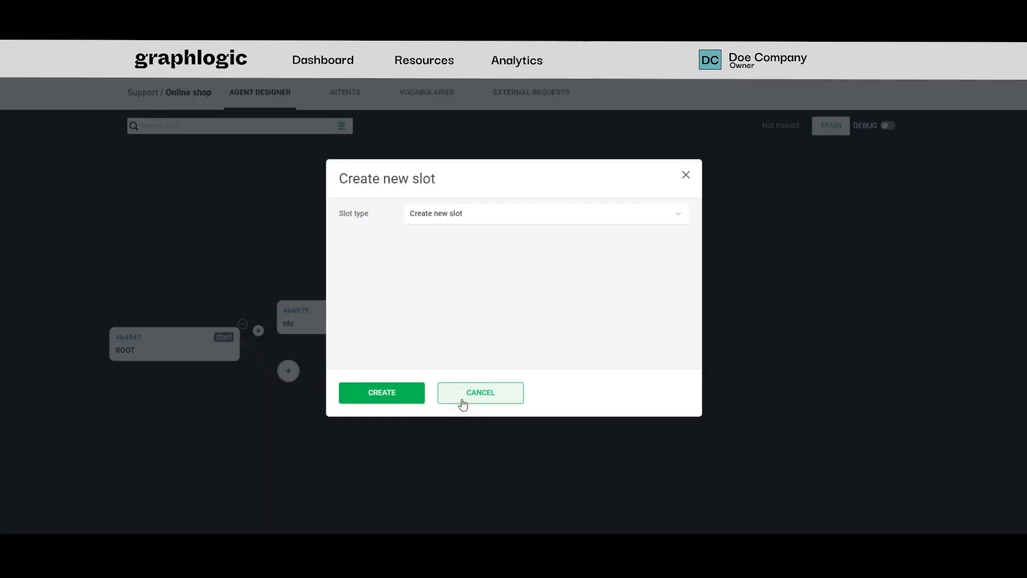
left_click(481, 220)
left_click(450, 255)
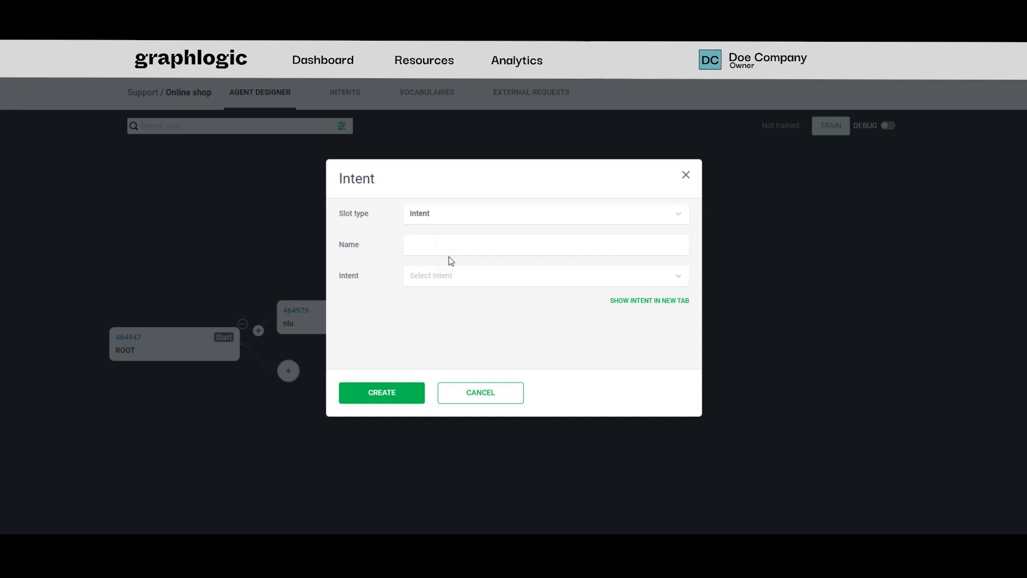
left_click(444, 277)
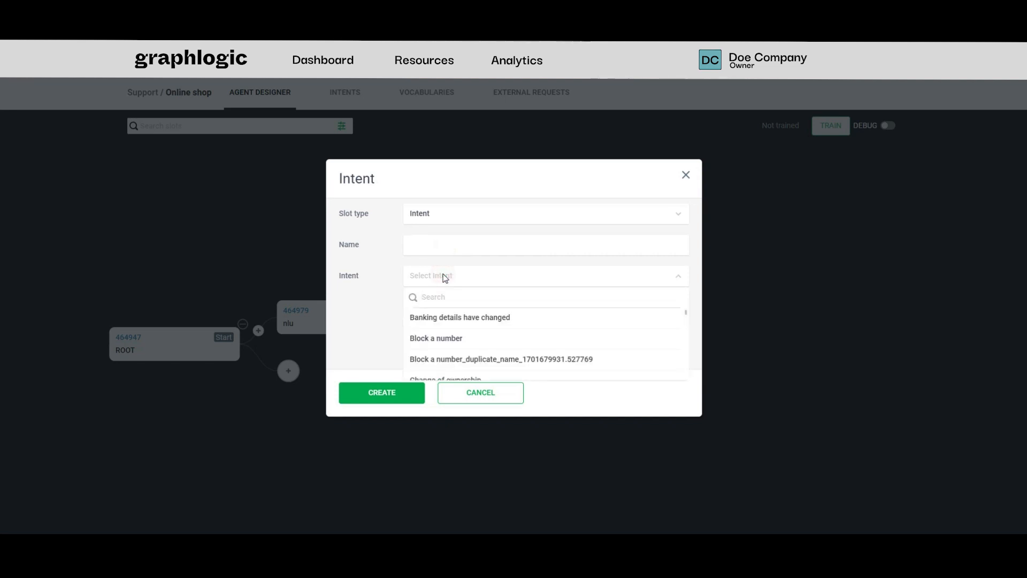
scroll(470, 332, "down", 3)
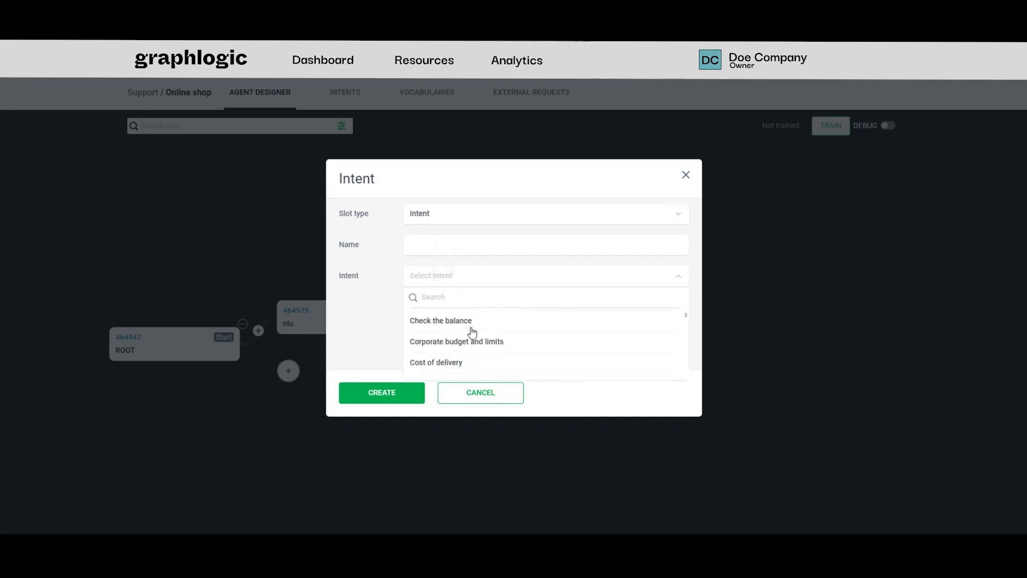
left_click(468, 354)
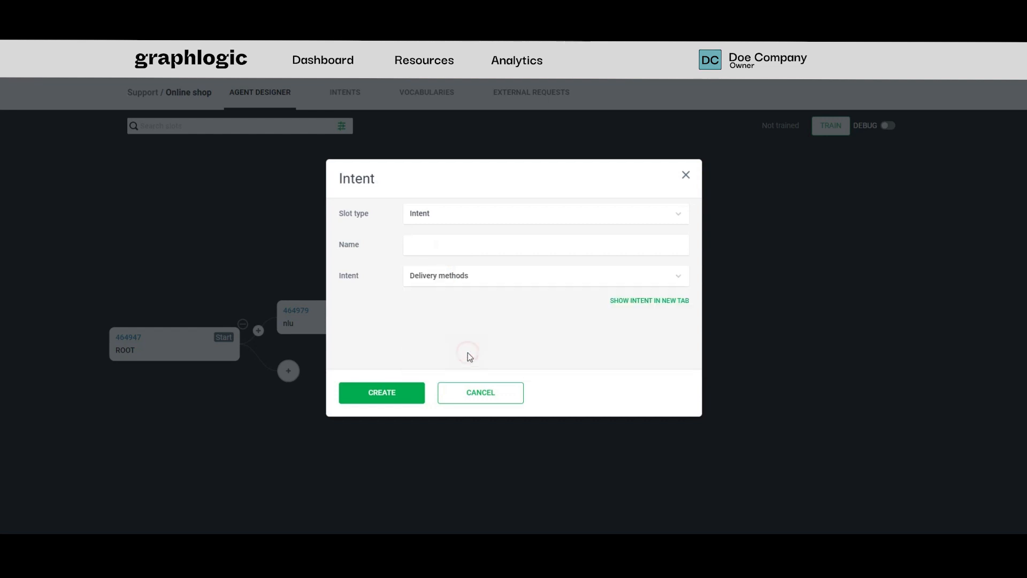
left_click(413, 395)
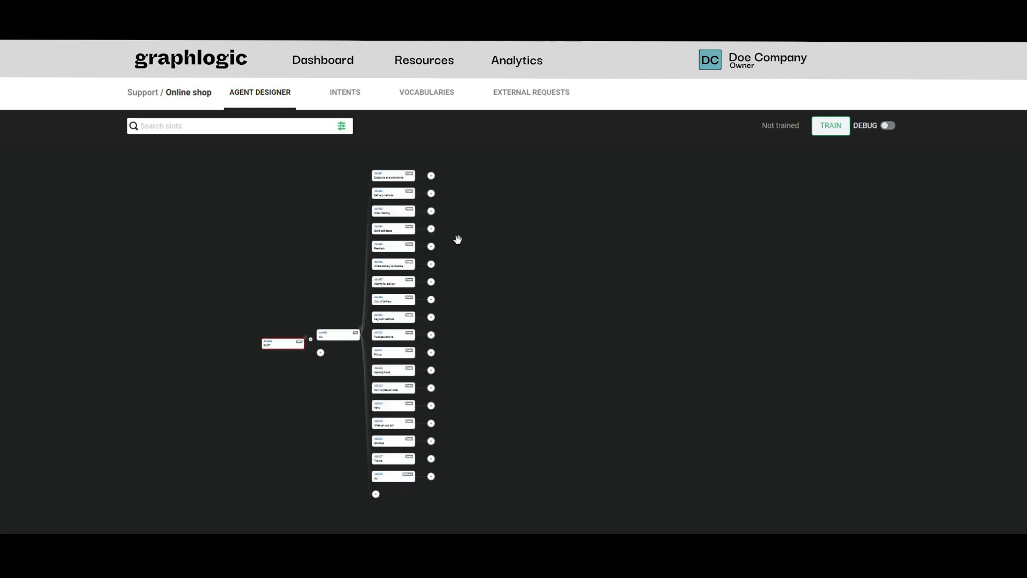
Add a Text slot after Discounts and promotions containing that intent's bot response copied from the intents spreadsheet in Google Sheets
left_click_drag(458, 239, 458, 228)
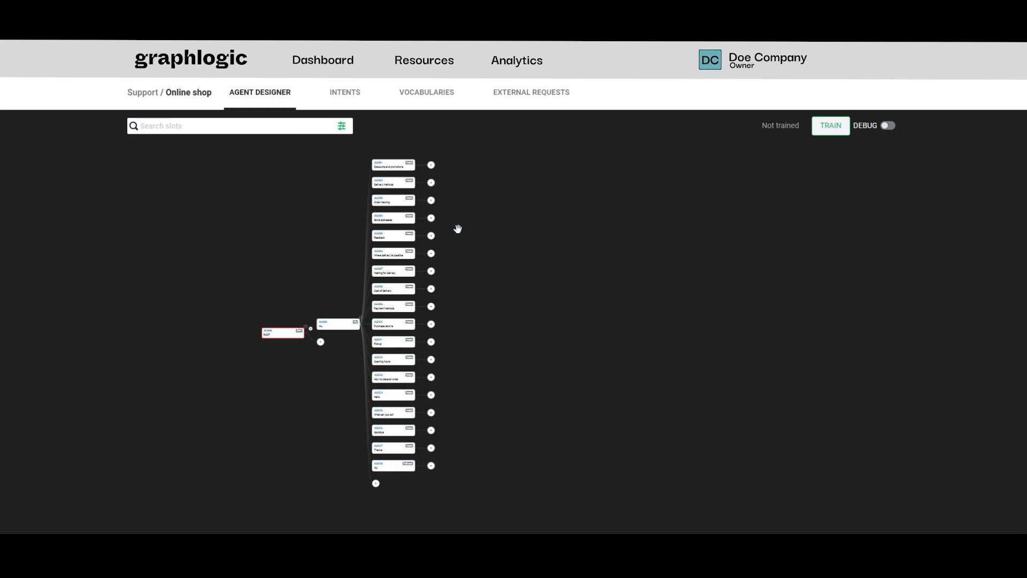
scroll(455, 184, "up", 5)
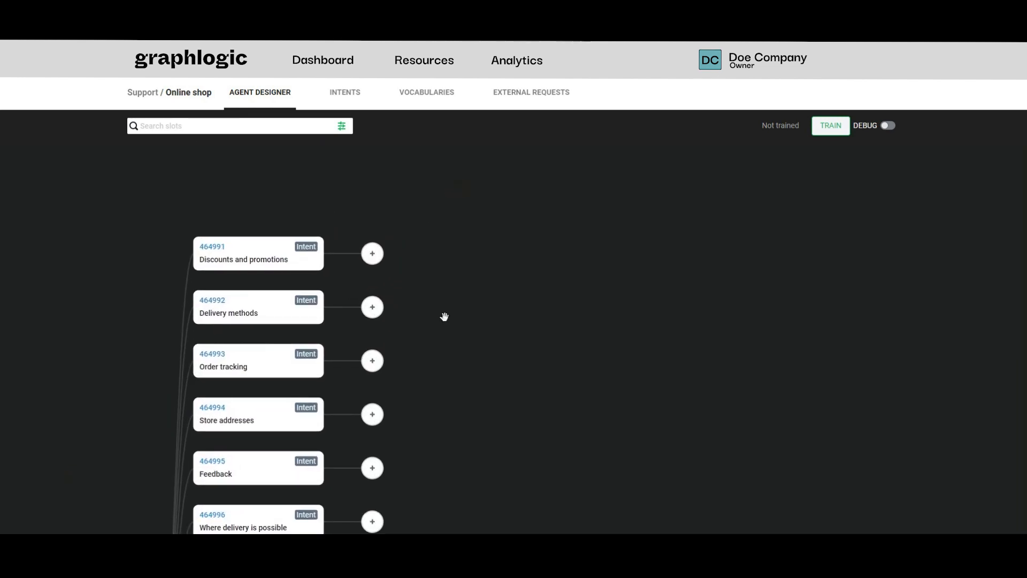
left_click(374, 254)
left_click(426, 214)
left_click(432, 274)
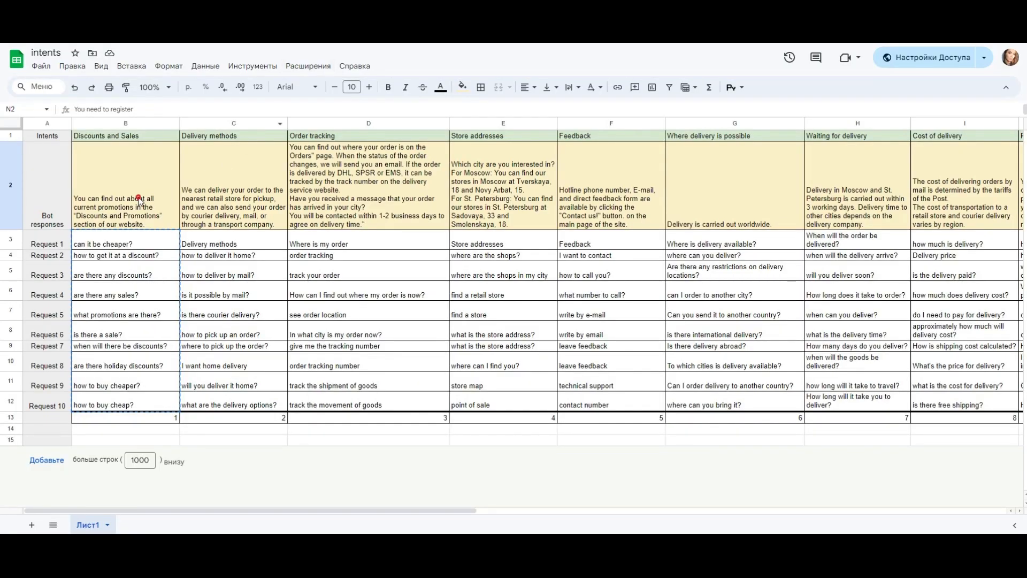
double_click(139, 200)
left_click_drag(75, 148, 415, 158)
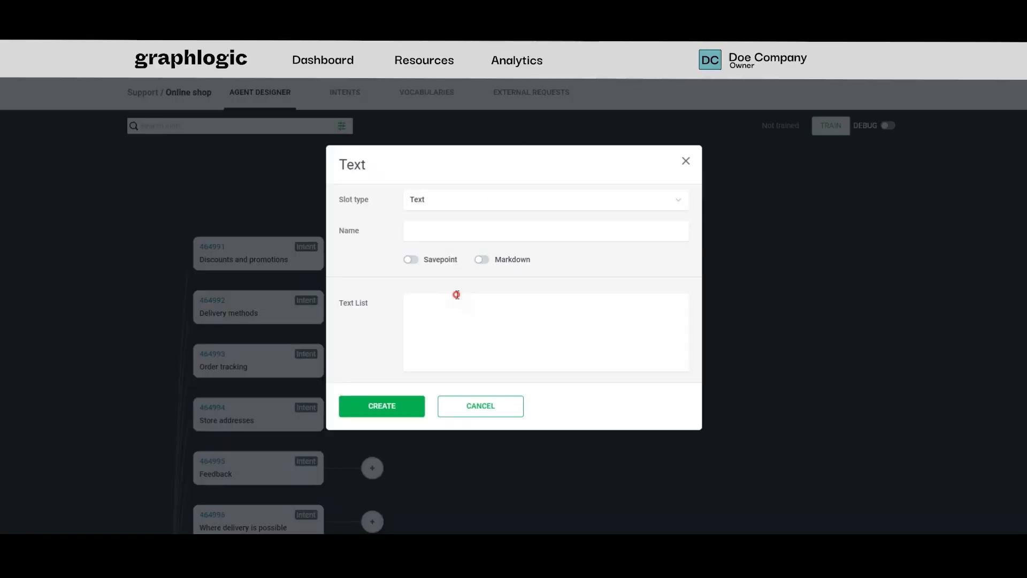
type("You can find out about all current promotions in the \"Discounts and Promotions\" section of our website.")
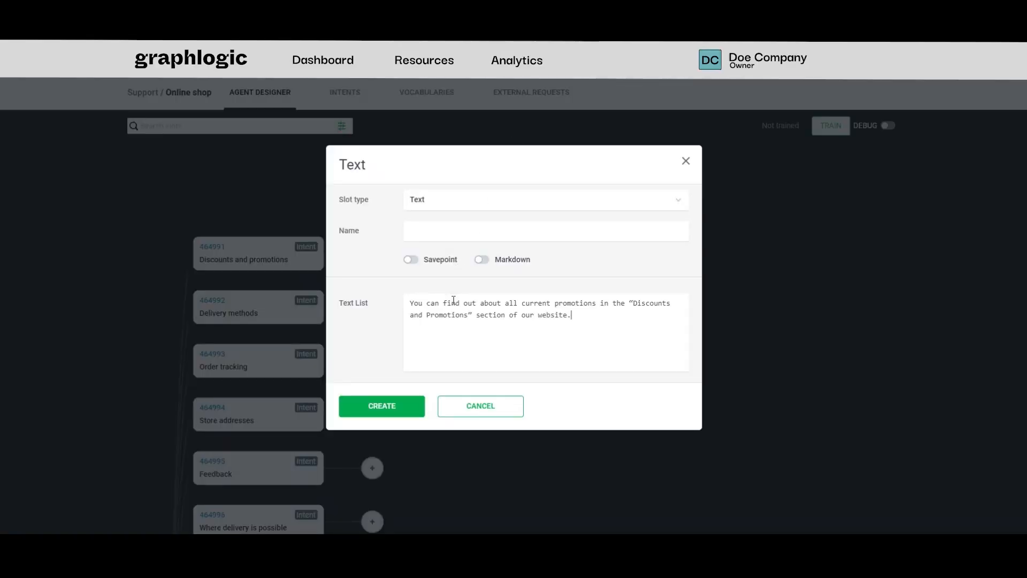
left_click(381, 408)
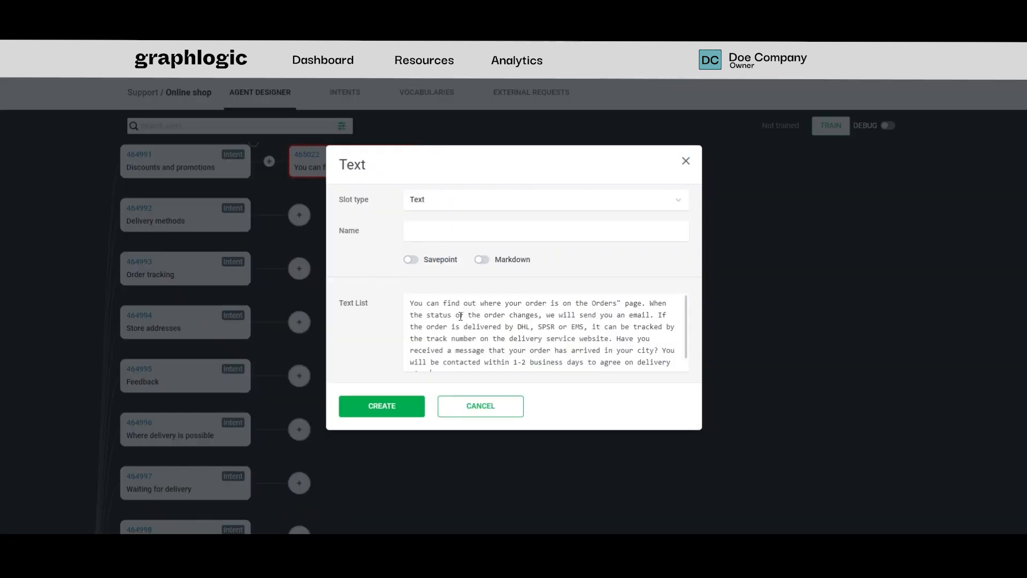
Cut the part from "Have you received a message" onward out of the Order tracking response and create its Text slot
scroll(461, 316, "down", 1)
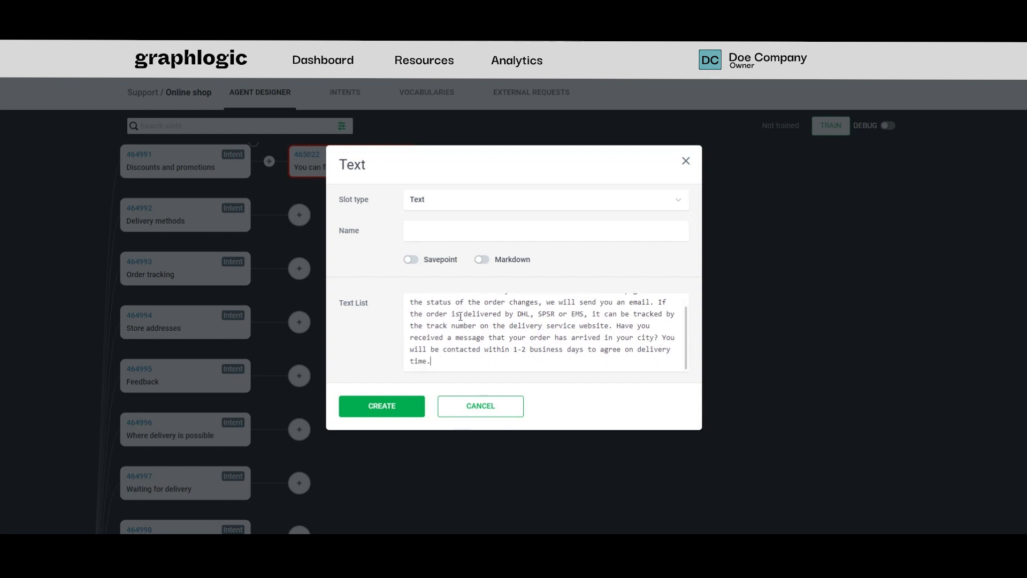
scroll(460, 316, "up", 1)
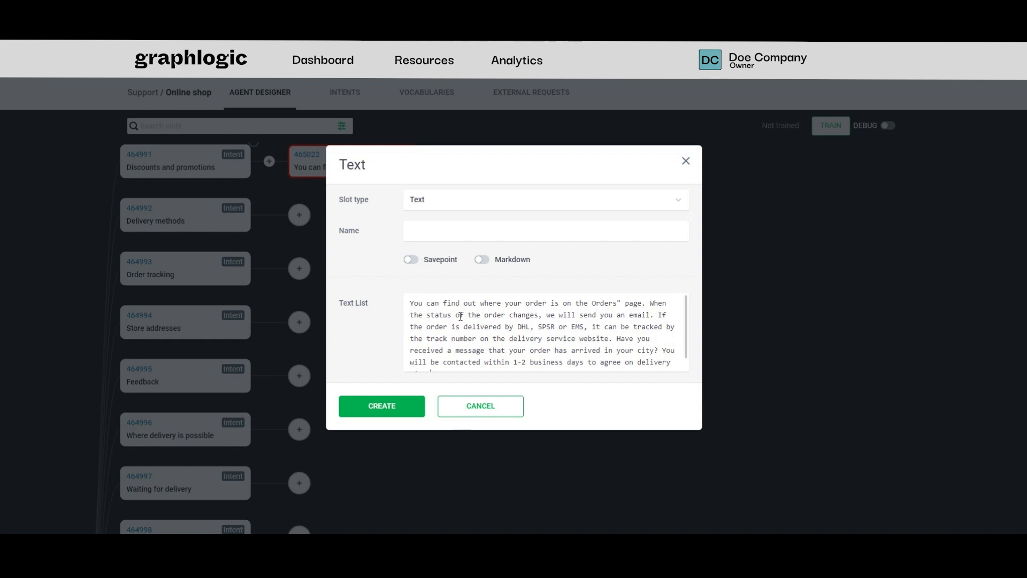
scroll(460, 317, "down", 1)
scroll(461, 316, "up", 1)
left_click_drag(616, 338, 615, 381)
key("ctrl+c")
key("BackSpace")
left_click(408, 407)
Add a second Text slot after the Order tracking response containing the cut text "Have you received a message that your order has arrived in your city?" onward
left_click(473, 268)
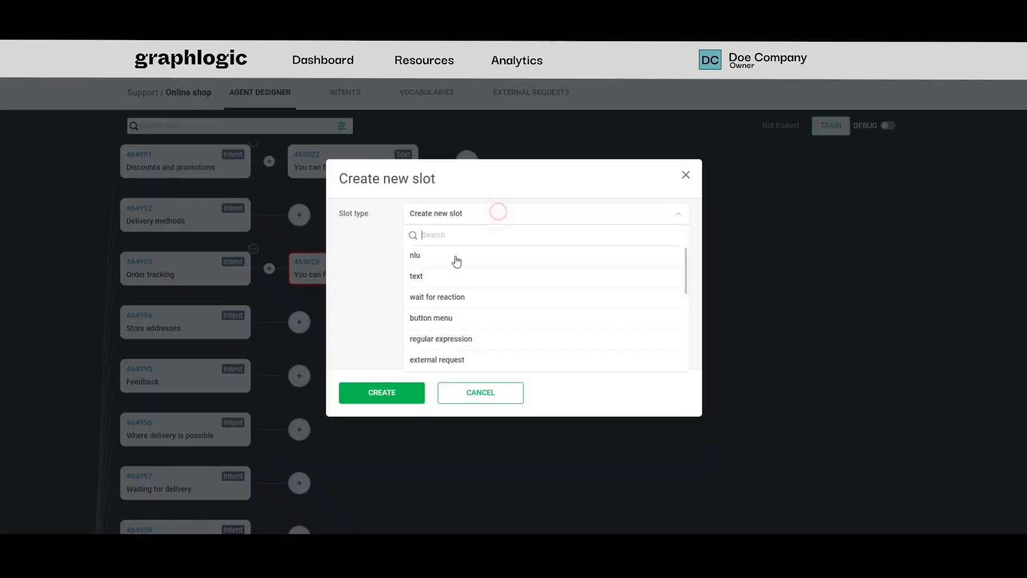
left_click(448, 275)
left_click(440, 308)
key("ctrl+v")
left_click(412, 400)
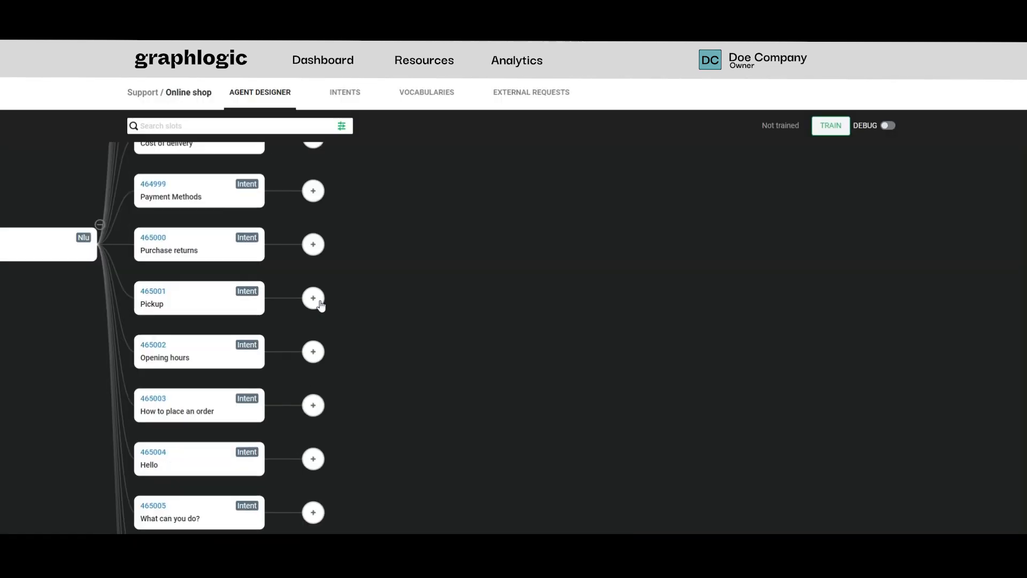
Add a Text slot after the Pickup intent containing the opening part of its copied response, leaving out the part from "You will be notified by email" onward
left_click(317, 300)
left_click(474, 216)
left_click(469, 269)
left_click(458, 310)
type("You can place an order for pickup on the website or by visiting a retail store. When ordering on the website, you choose a retail store that is convenient for you, where you want to pick up your order yourself. You will be notified by email and SMS when your order is ready. You can also independently check the status of your order in your Personal Account on the website.")
left_click_drag(475, 334, 669, 360)
key("BackSpace")
left_click(370, 409)
Add a second Text slot after the Pickup response containing the remaining text from "You will be notified by email" onward
left_click(476, 298)
left_click(481, 209)
left_click(465, 282)
left_click(456, 321)
type("You will be notified by email and SMS when your order is ready. You can also always independently check the status of your order in your Personal Account on the website.")
left_click(394, 407)
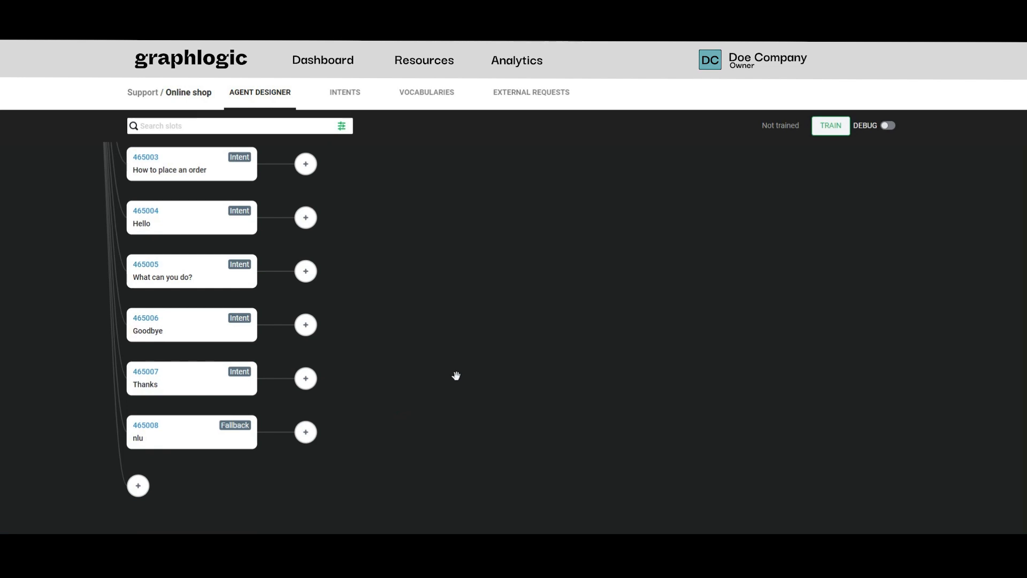
Add a Text slot after the nlu Fallback slot containing the copied "I did not understand you" response, broken onto separate lines
left_click(305, 431)
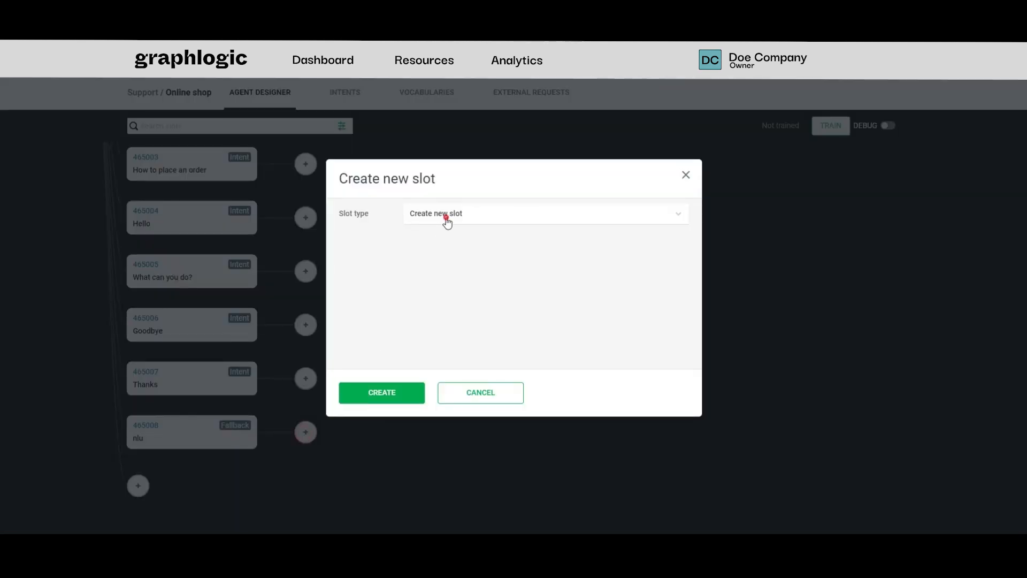
left_click(447, 223)
left_click(455, 318)
type("I did not understand you. Please ask your question in different words.\" and \"Unfortunately, I don't understand what you mean. Ask your question differently.")
left_click_drag(434, 315, 463, 315)
key("Return")
key("Return")
left_click(390, 400)
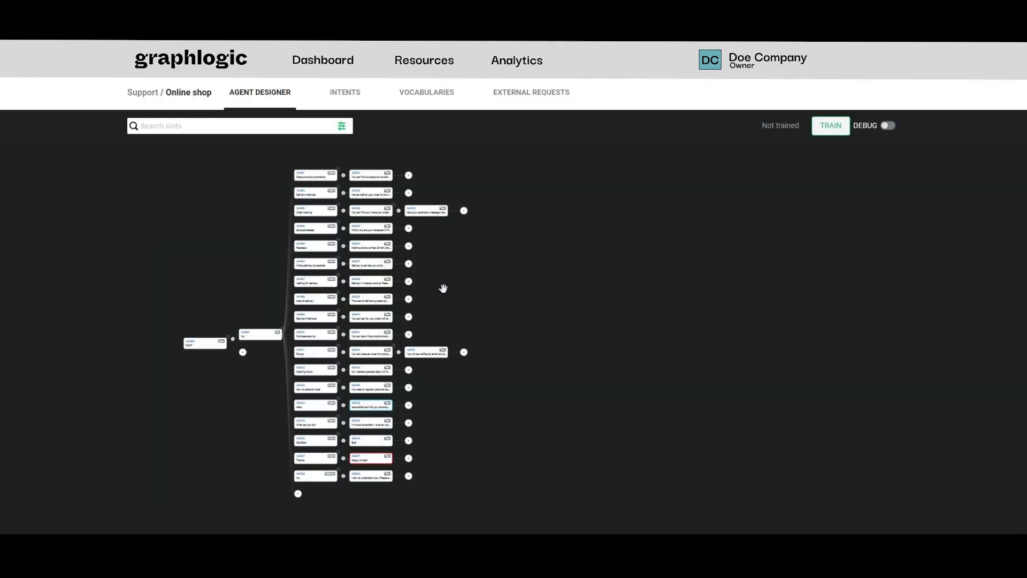
Add an unnamed Wait for reaction slot after the Discounts and promotions text response
scroll(444, 288, "up", 4)
left_click_drag(416, 211, 418, 369)
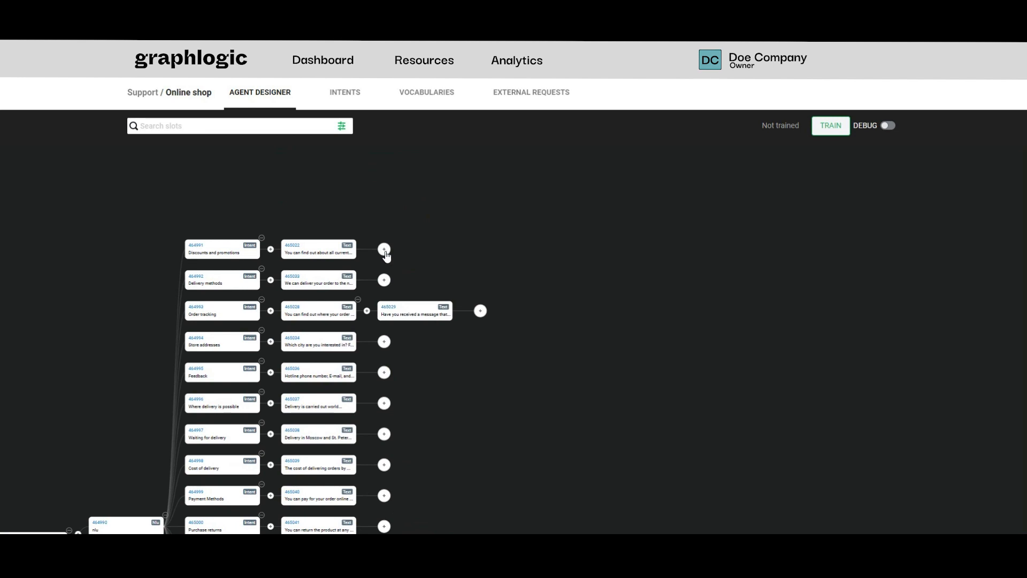
left_click(384, 250)
left_click(452, 216)
left_click(461, 296)
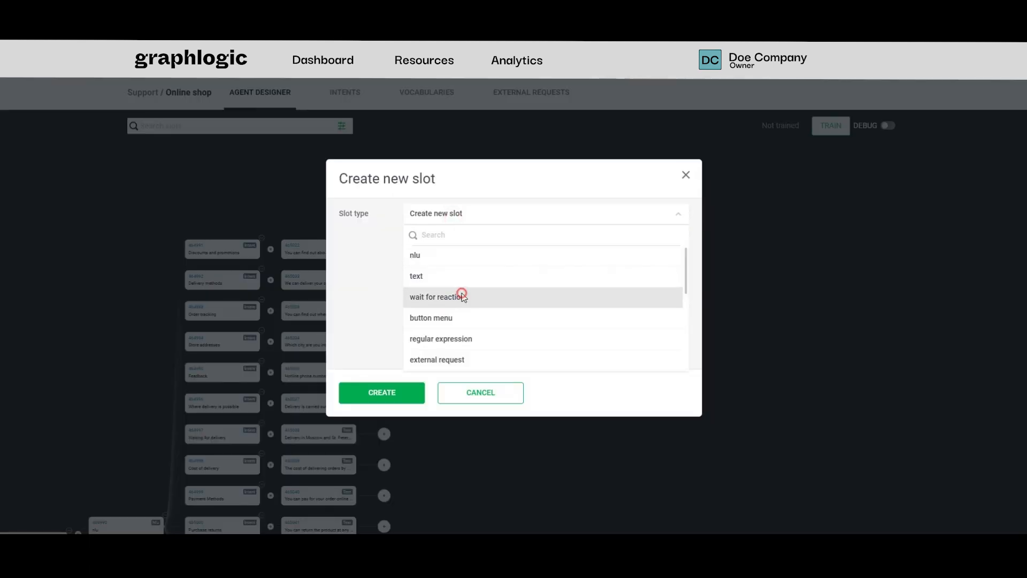
left_click(406, 394)
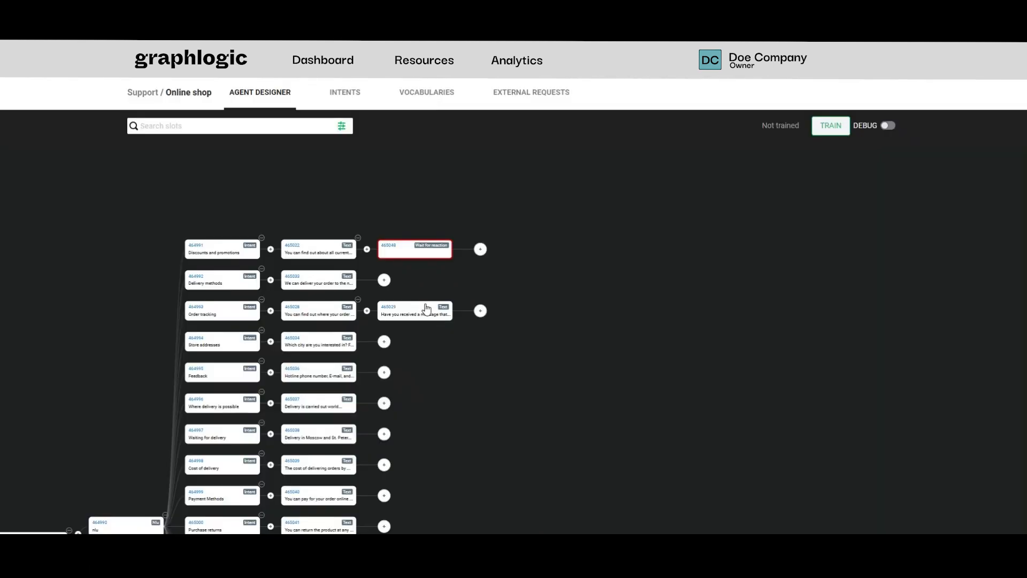
Add an unnamed Wait for reaction slot after the Delivery methods text response
left_click(384, 280)
left_click(452, 215)
left_click(450, 294)
left_click(397, 382)
Add an unnamed Wait for reaction slot after the second Order tracking text response
left_click(484, 305)
left_click(533, 228)
left_click(480, 295)
left_click(387, 394)
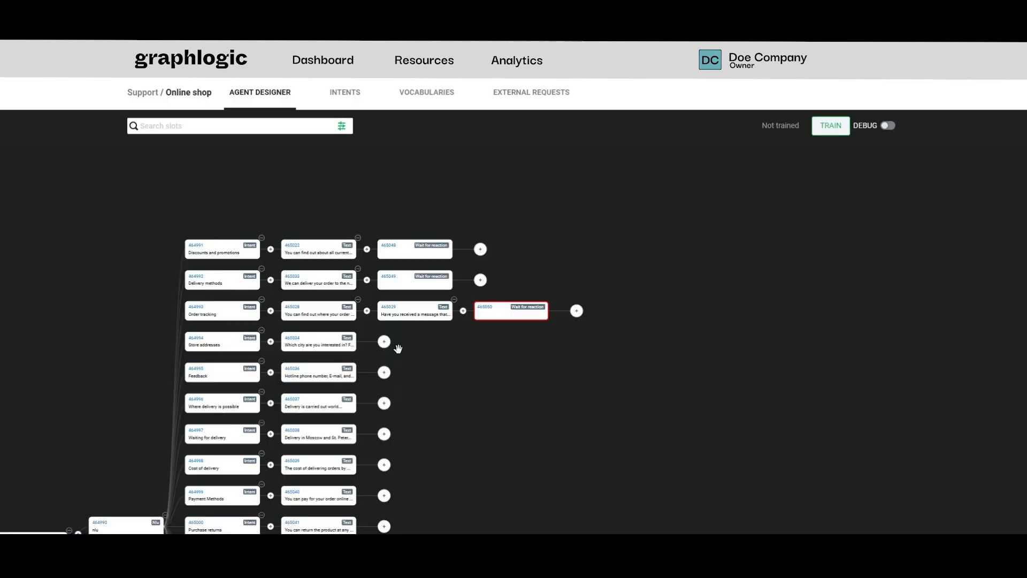
Add an unnamed Wait for reaction slot after the Store addresses text response
left_click(384, 342)
left_click(478, 221)
left_click(460, 296)
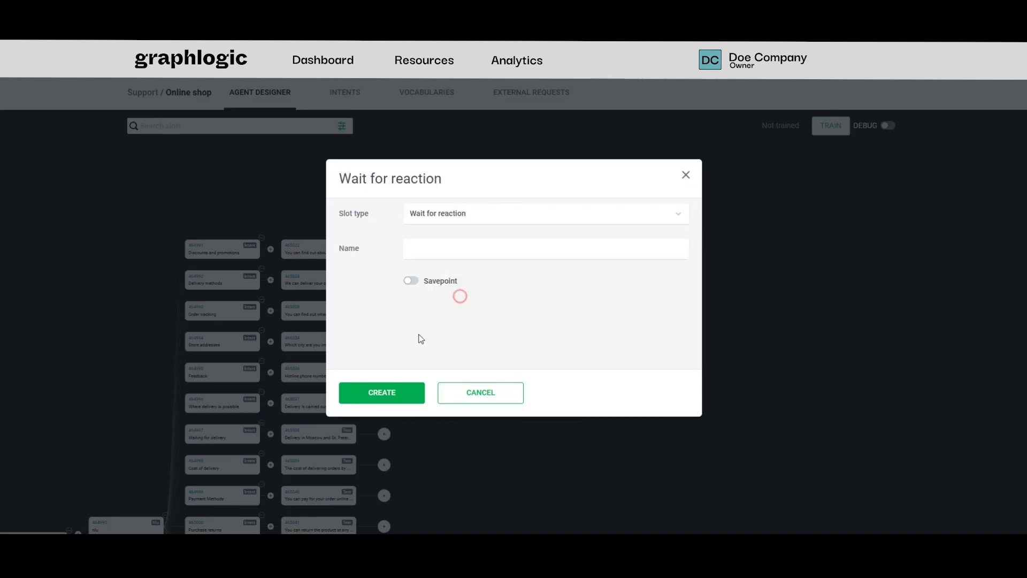
left_click(389, 388)
Add an unnamed Wait for reaction slot after the Feedback text response
left_click(384, 376)
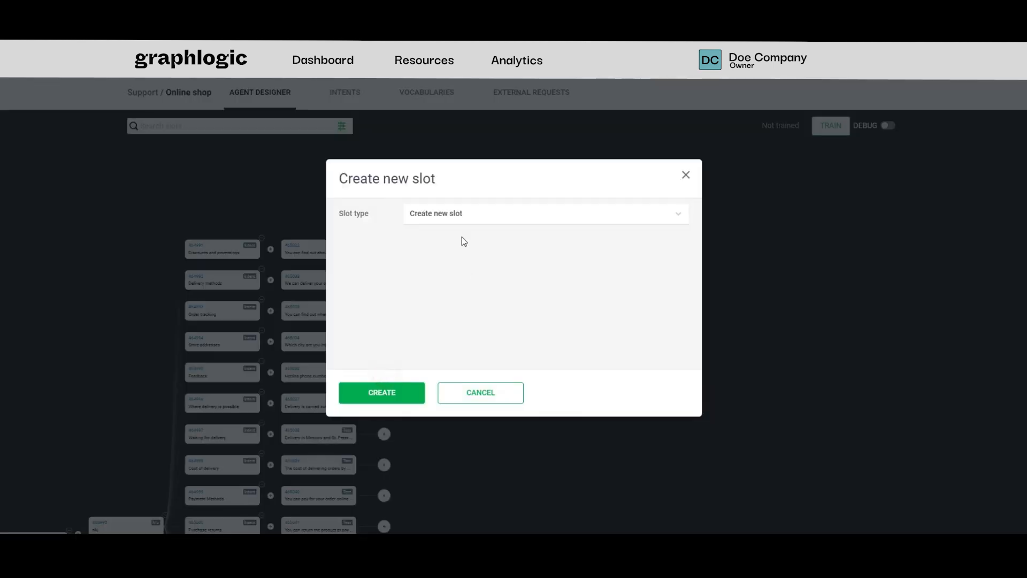
left_click(521, 213)
left_click(444, 295)
left_click(383, 393)
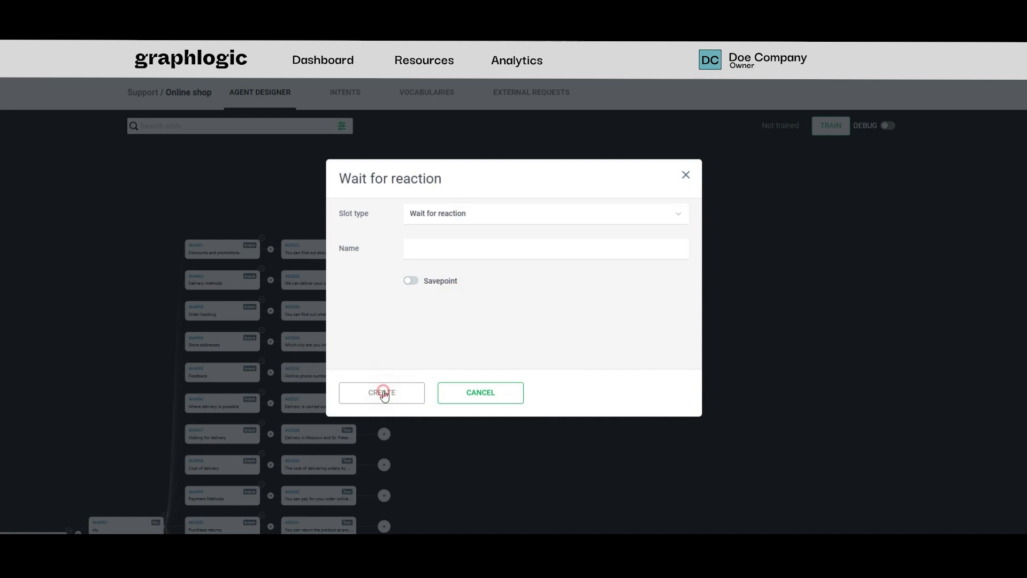
Train the Online shop agent on the completed slot tree
scroll(595, 229, "down", 5)
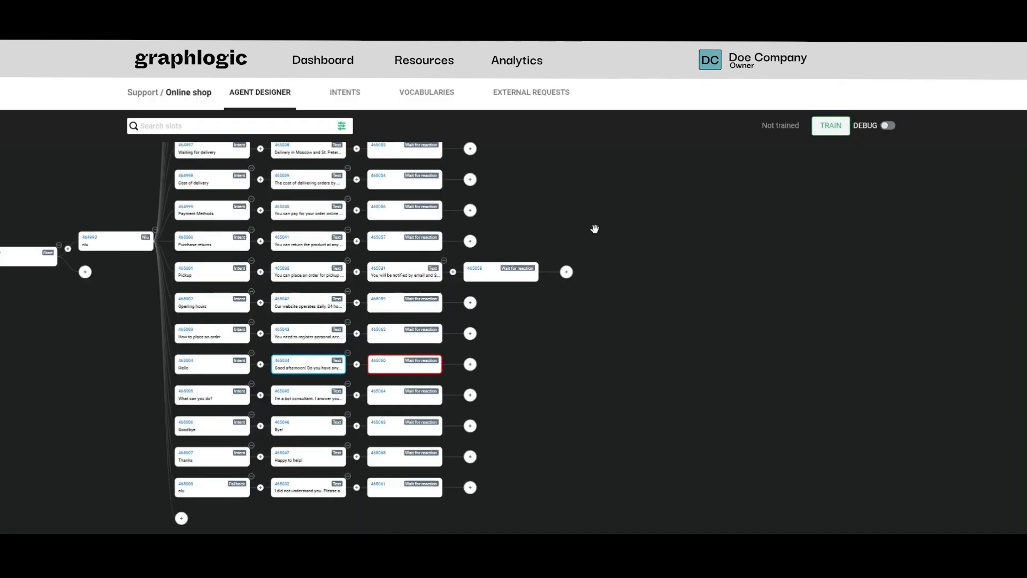
scroll(595, 229, "down", 3)
left_click_drag(578, 257, 509, 367)
scroll(501, 336, "down", 1)
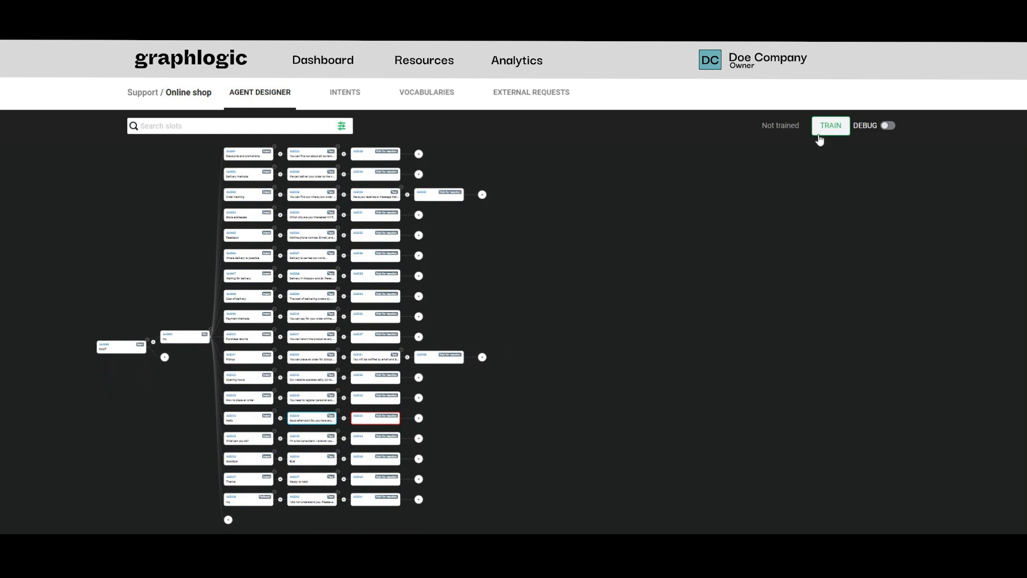
left_click(827, 129)
Turn on debug mode and send the test message "hi" in the debug chat
left_click(890, 126)
left_click(968, 519)
type("hi")
key("Return")
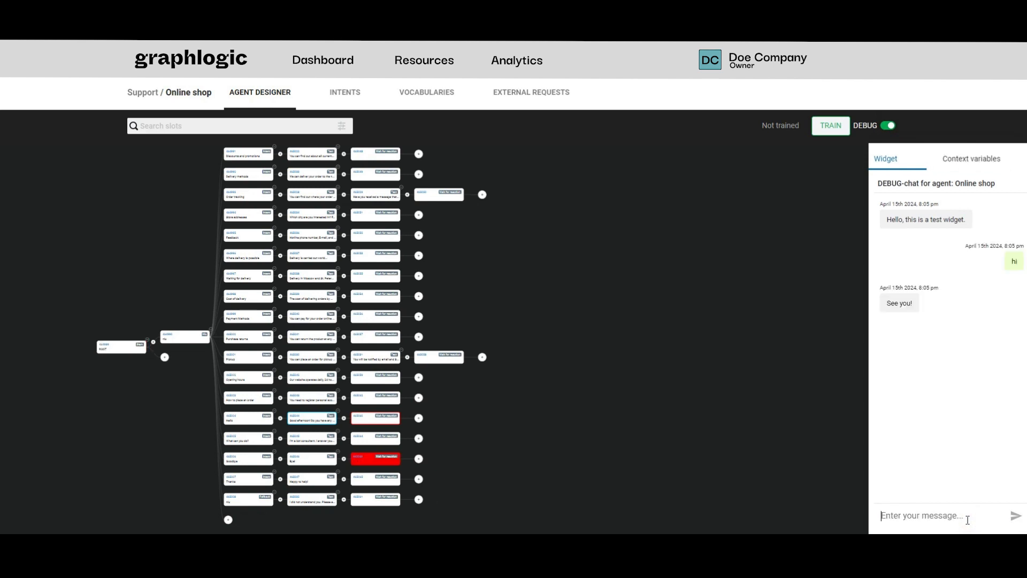
Test the What can you do? intent by sending "what canyou do" in the debug chat
type("what canyou do")
key("Return")
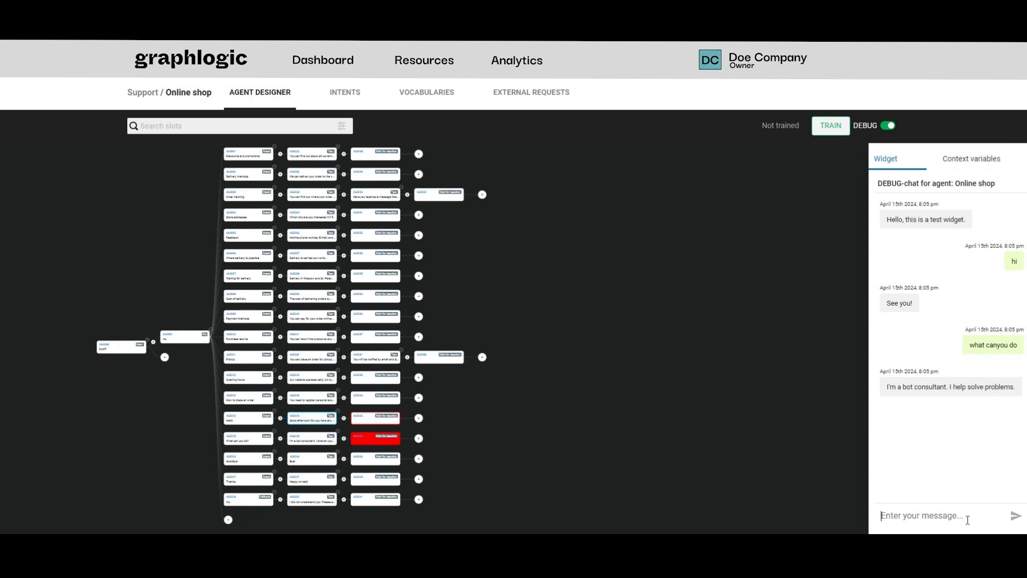
Test the Payment Methods intent by sending "how can i pay" in the debug chat
type("how can i pay")
key("Return")
Test the Cost of delivery intent by sending "how much is the delivery" in the debug chat
type("how much is the delivery")
key("Return")
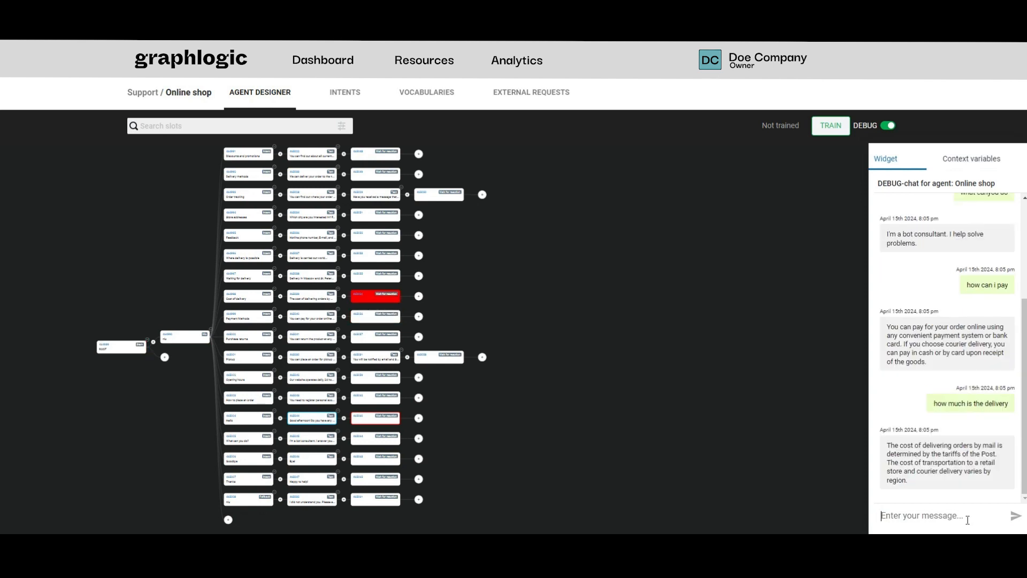
Test the Thanks intent by sending "thank you so much" in the debug chat
type("thank you so much")
key("Return")
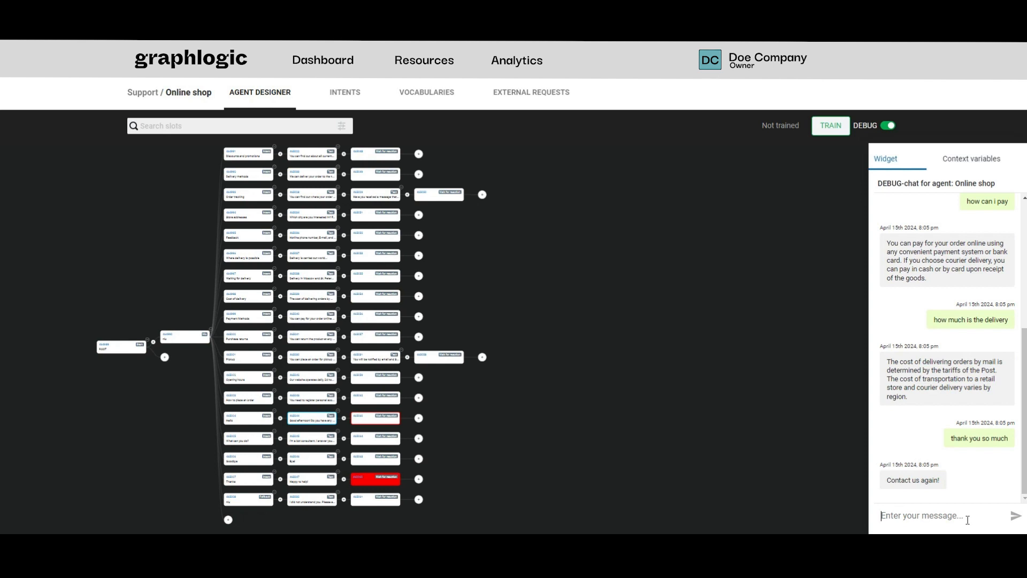